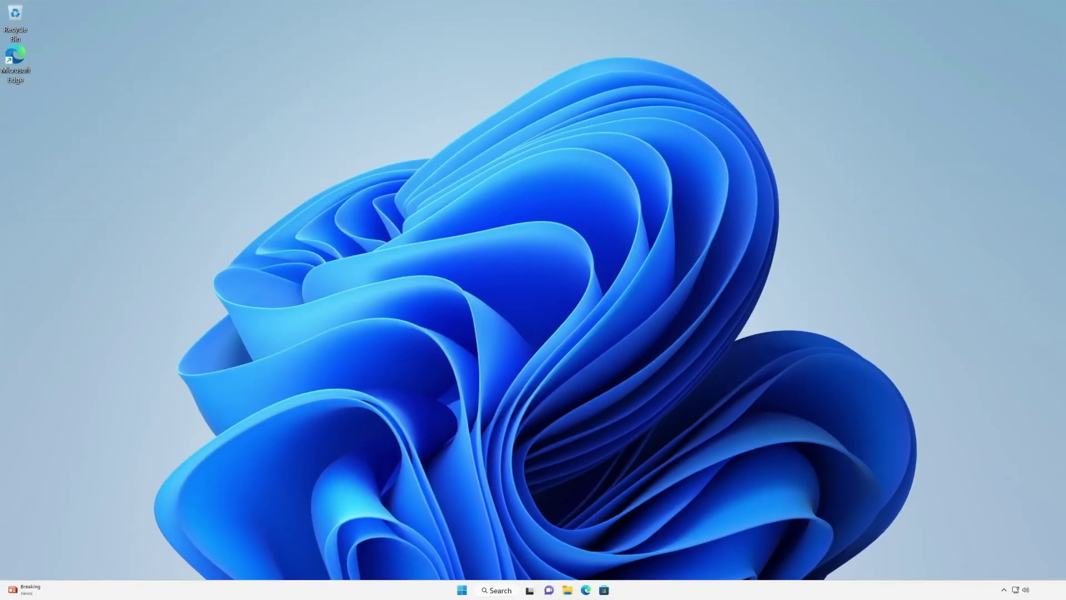
In Settings > Personalization > Start, try the More pins layout, then choose More recommendations.
left_click(460, 590)
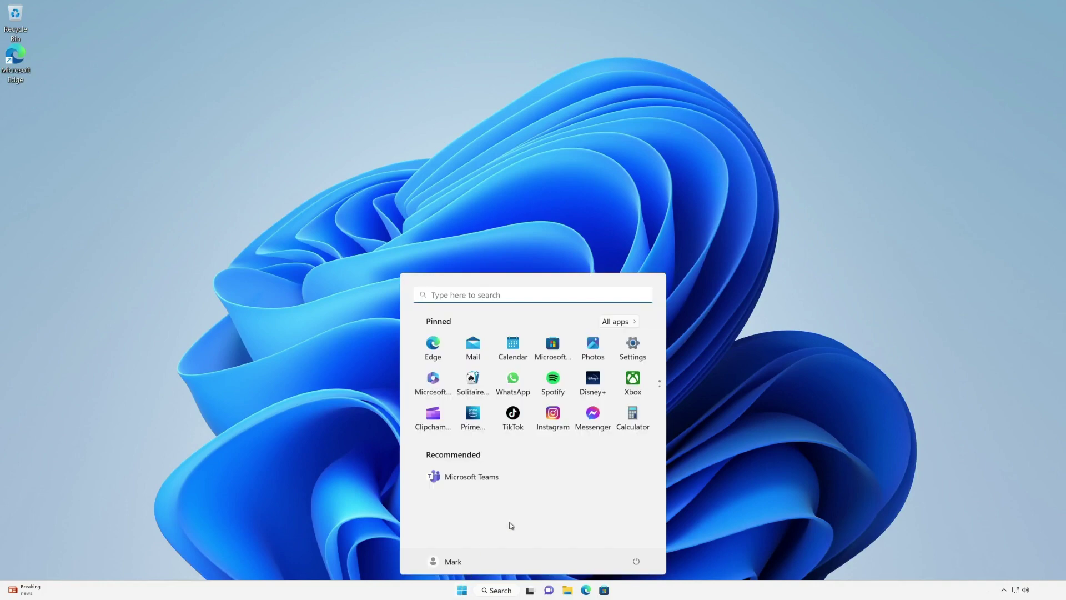
left_click(633, 349)
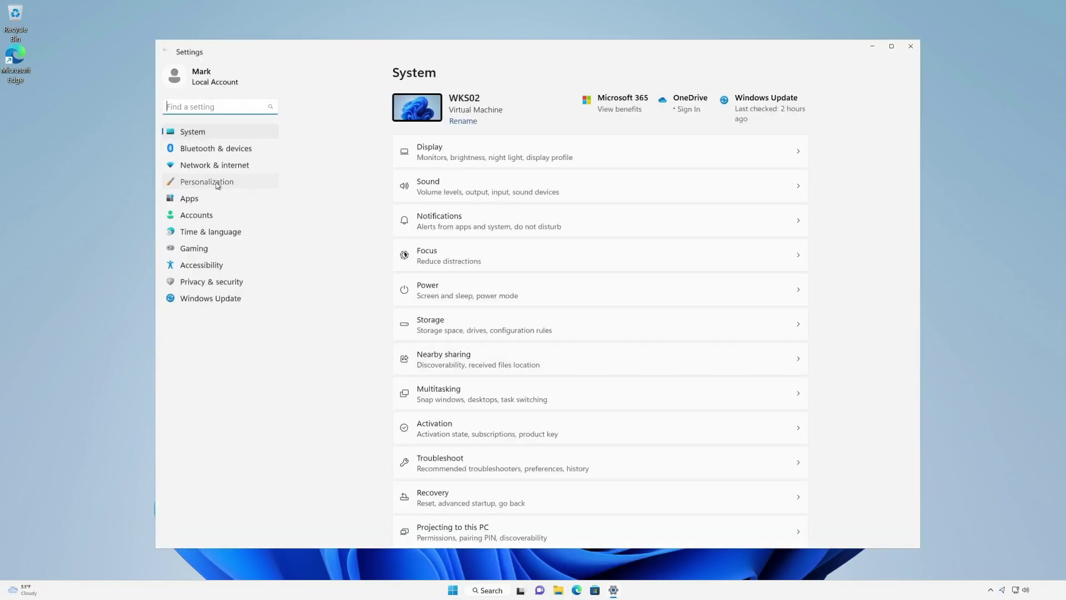
left_click(218, 185)
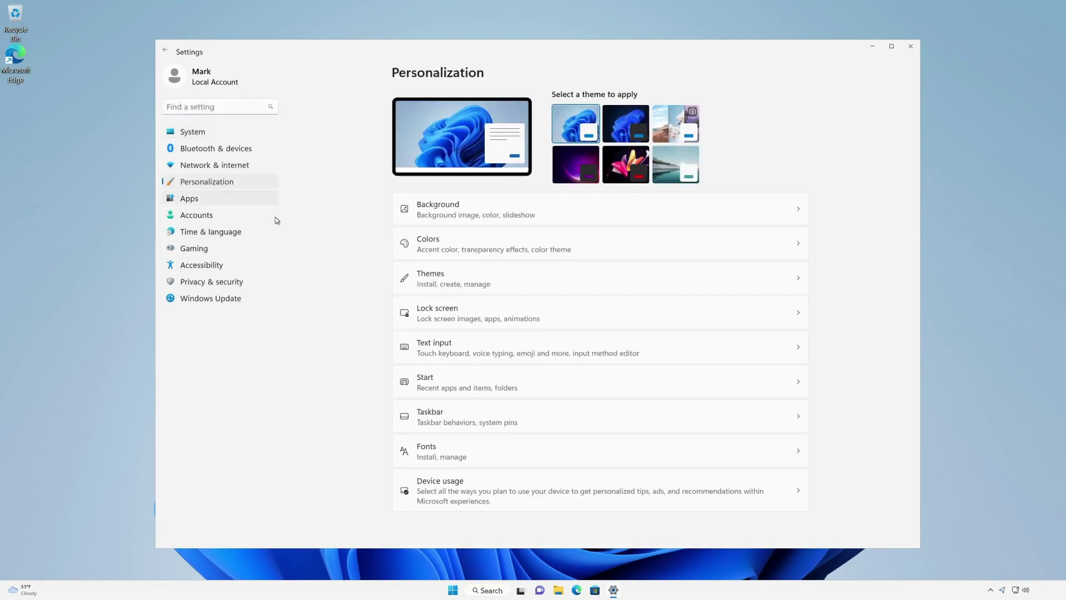
left_click(453, 377)
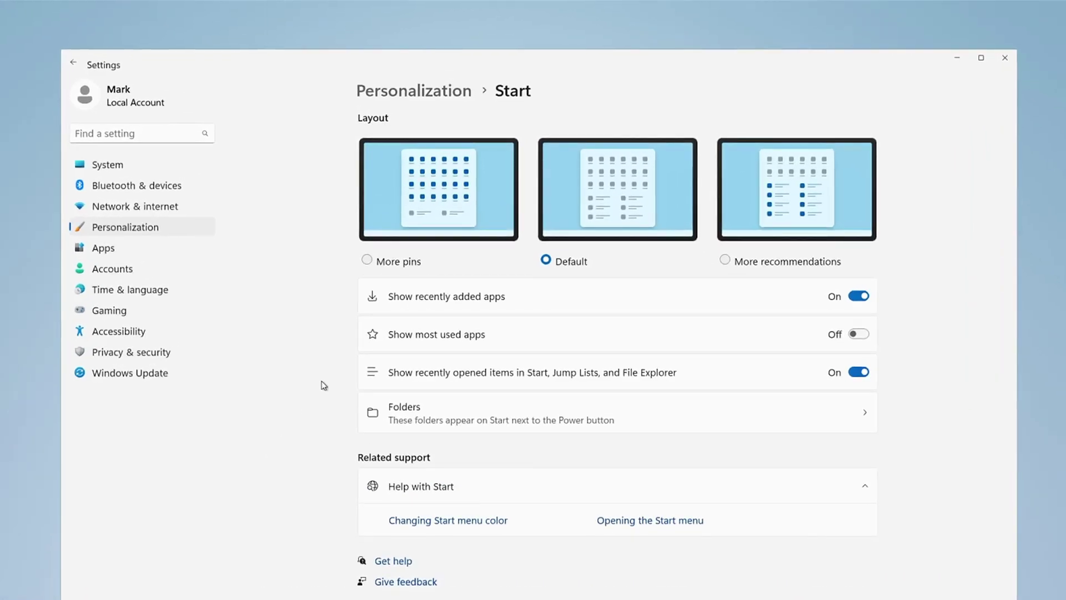
left_click(366, 261)
left_click(725, 262)
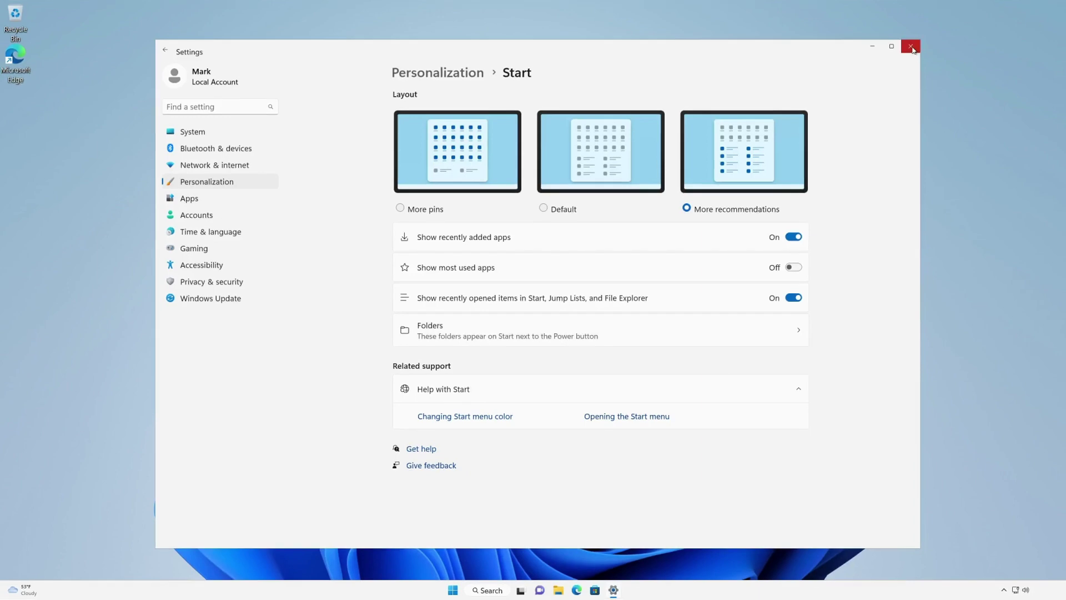
Preview the new Start layout, then set Personalization > Start back to More pins.
left_click(911, 47)
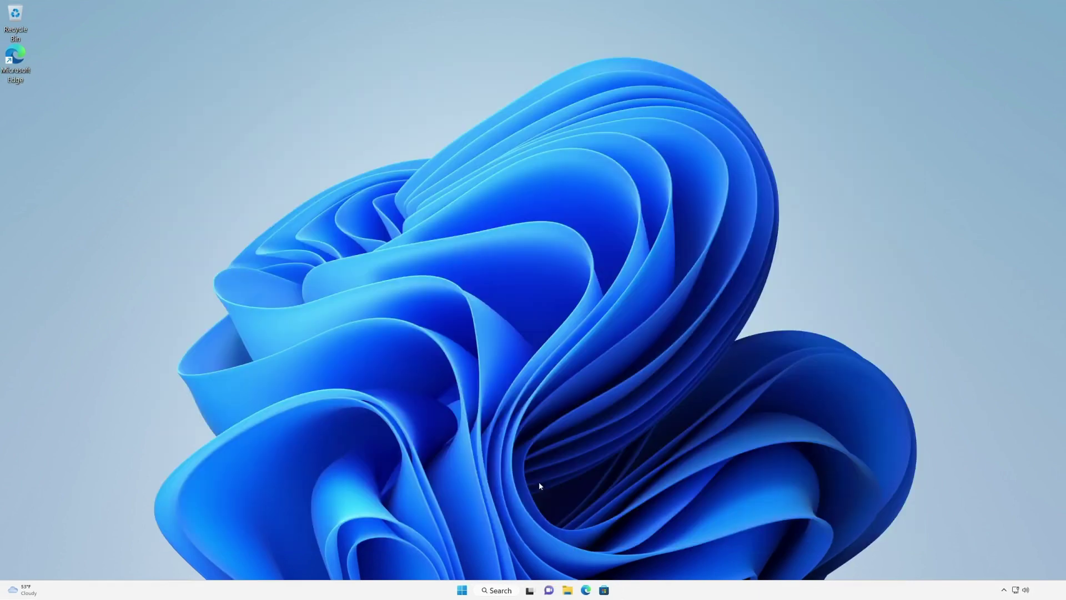
left_click(458, 589)
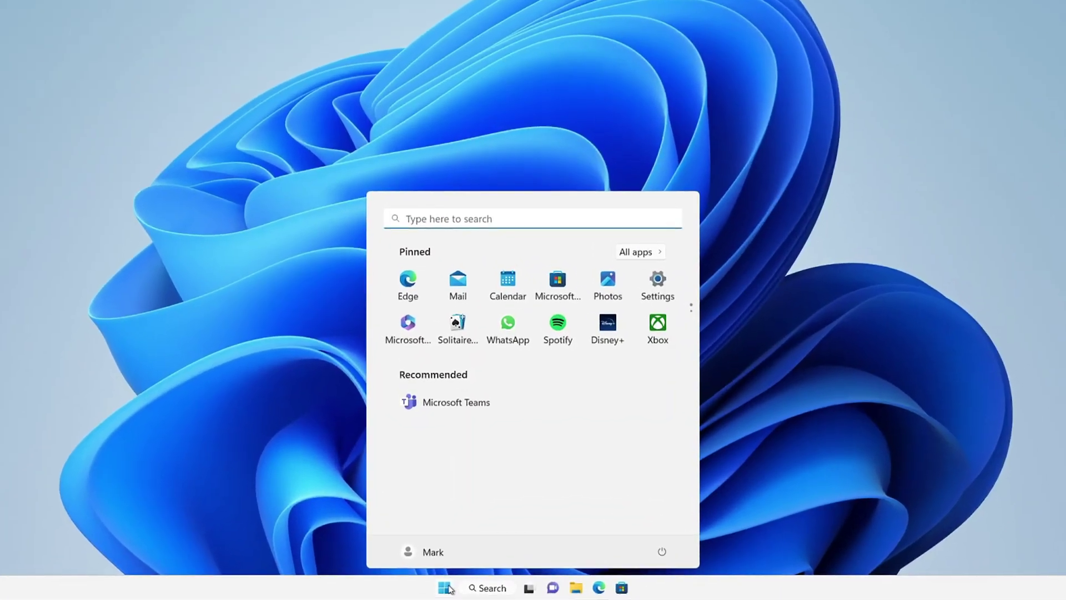
left_click(657, 284)
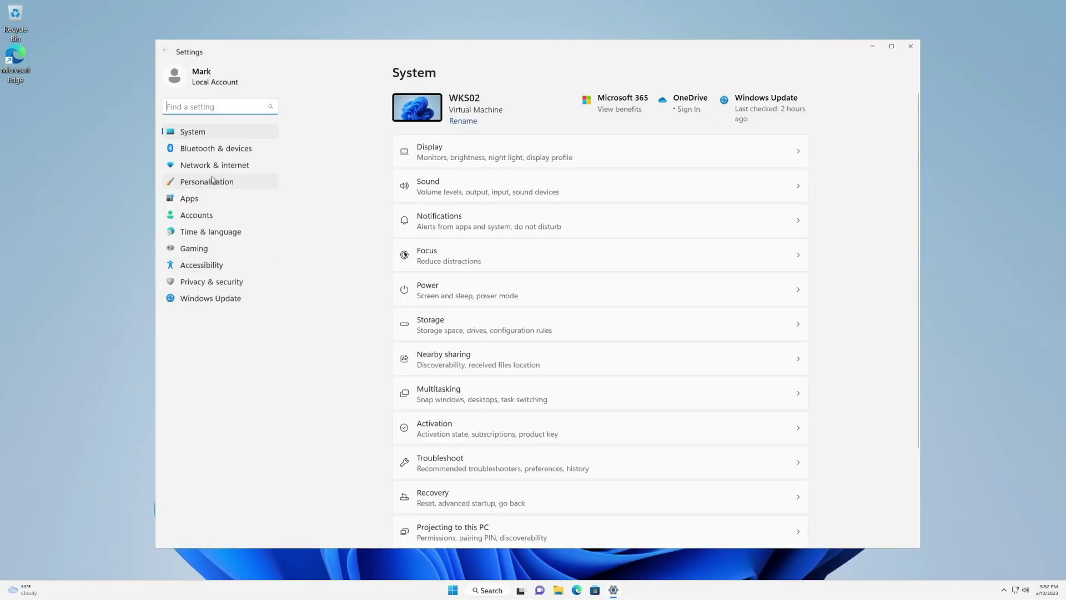
left_click(226, 182)
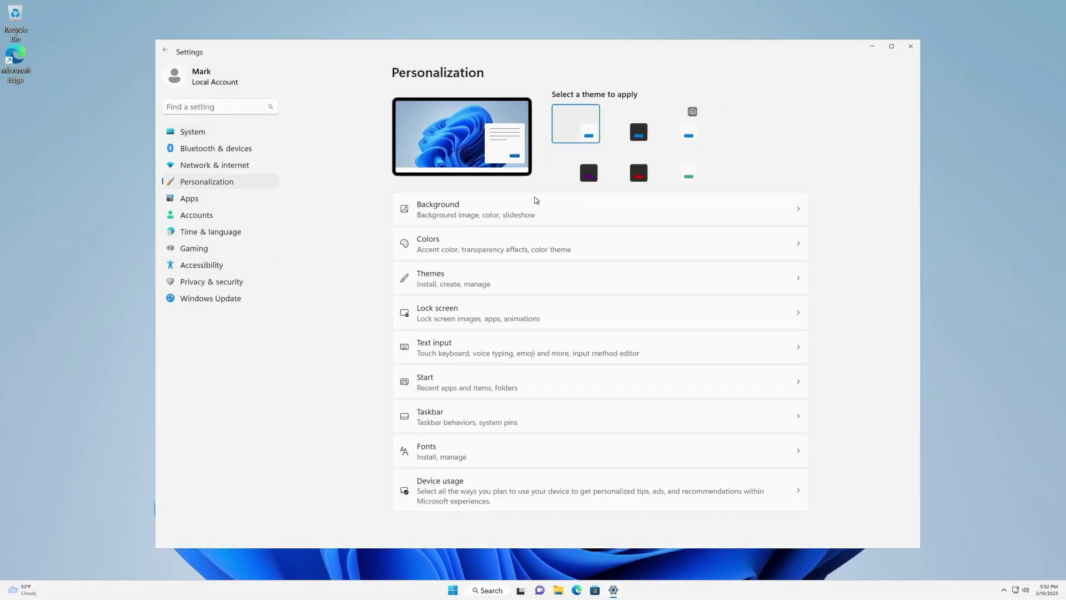
left_click(490, 381)
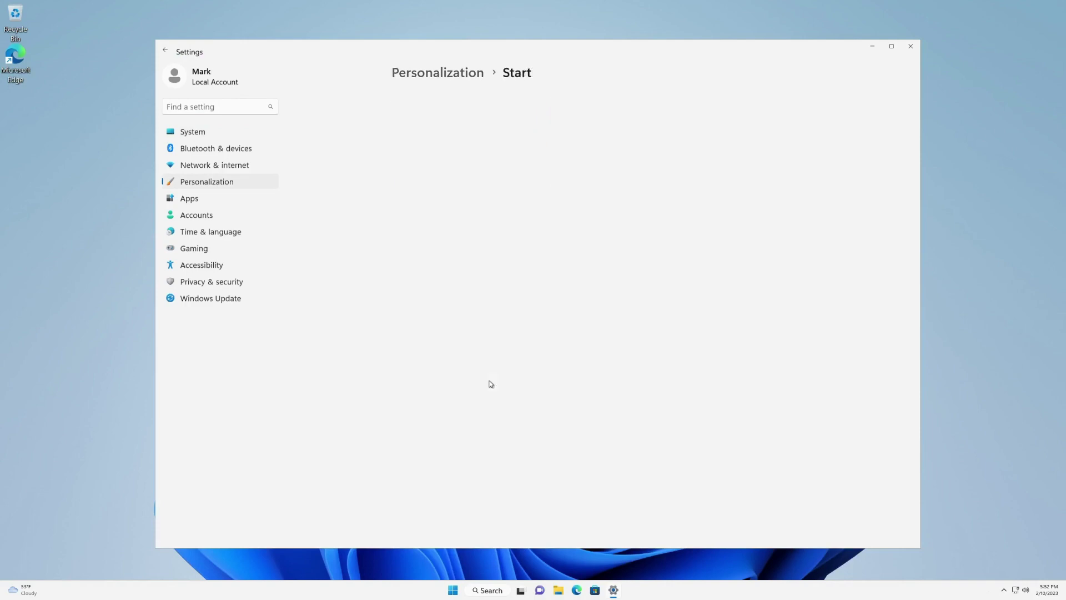
left_click(408, 214)
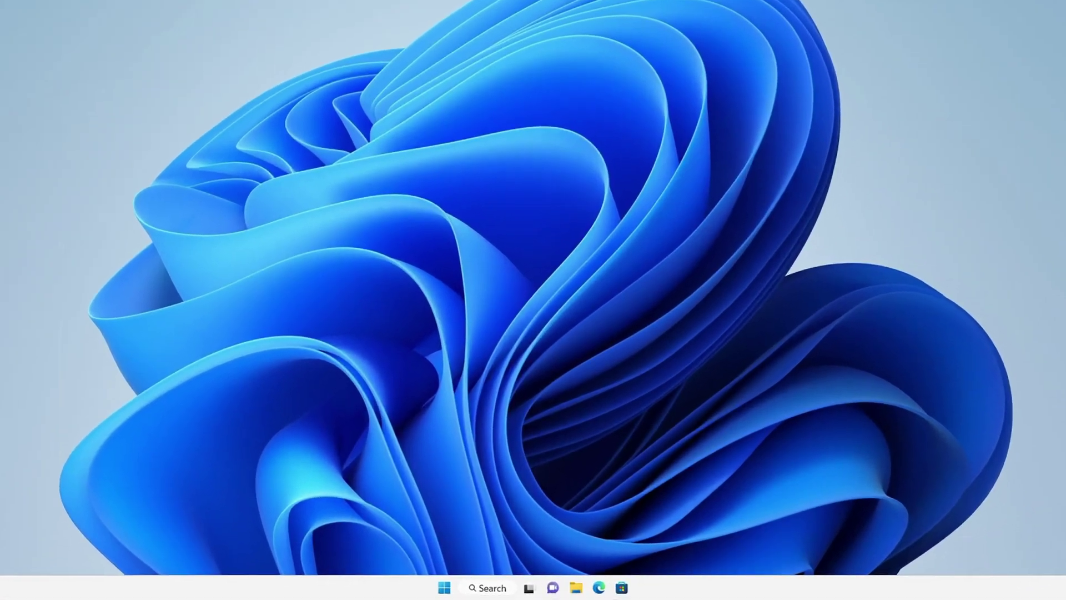
Drag the Excel tile onto the Word tile in Start to form a pinned folder.
left_click(444, 589)
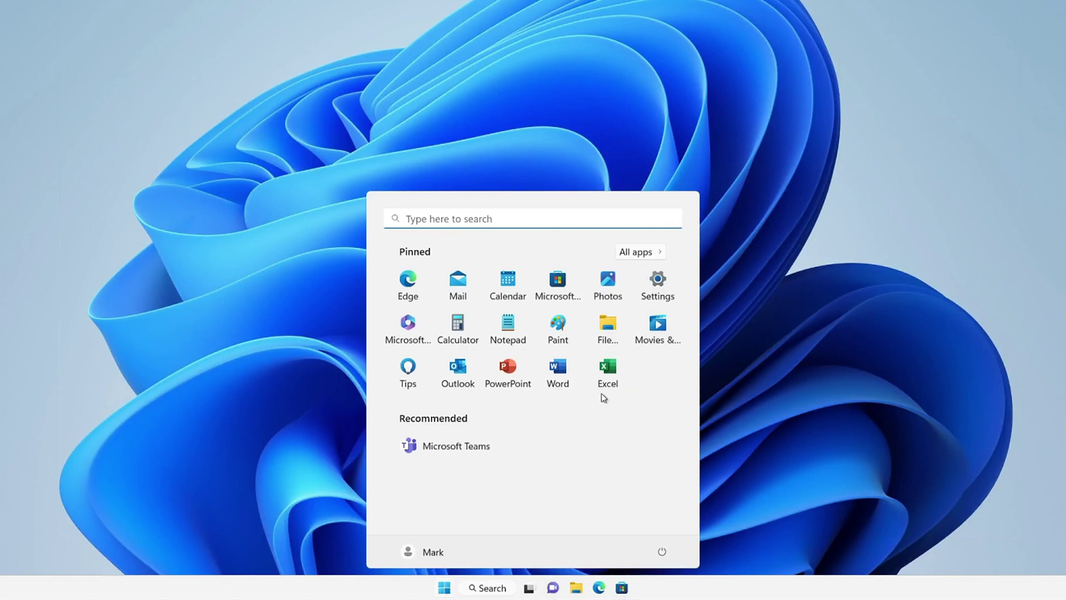
left_click_drag(609, 368, 557, 369)
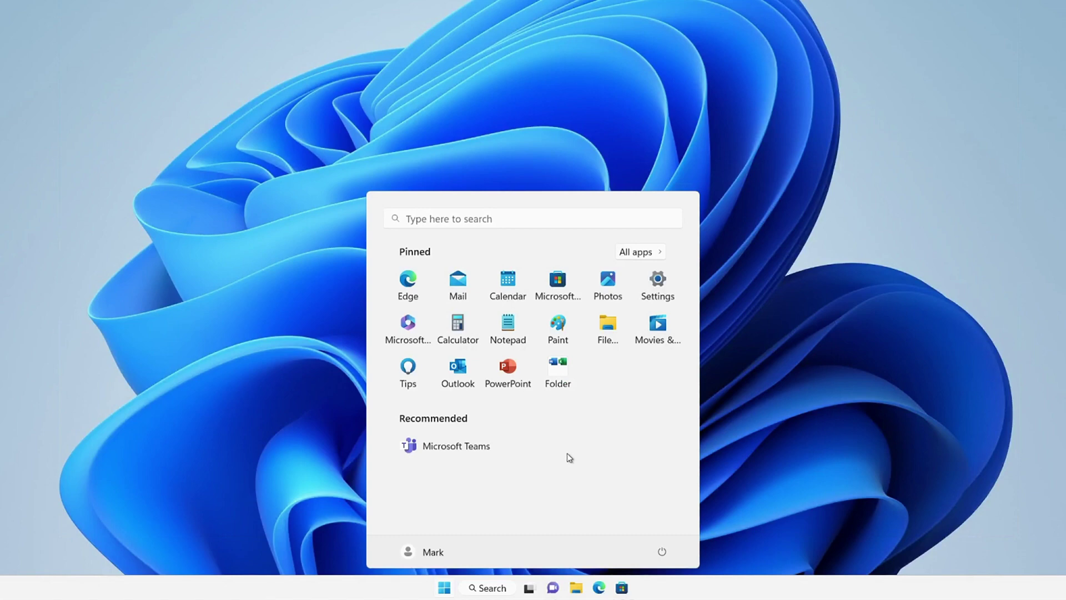
Rename the Word-Excel folder 'Office apps' and drop PowerPoint and Outlook into it.
left_click(557, 370)
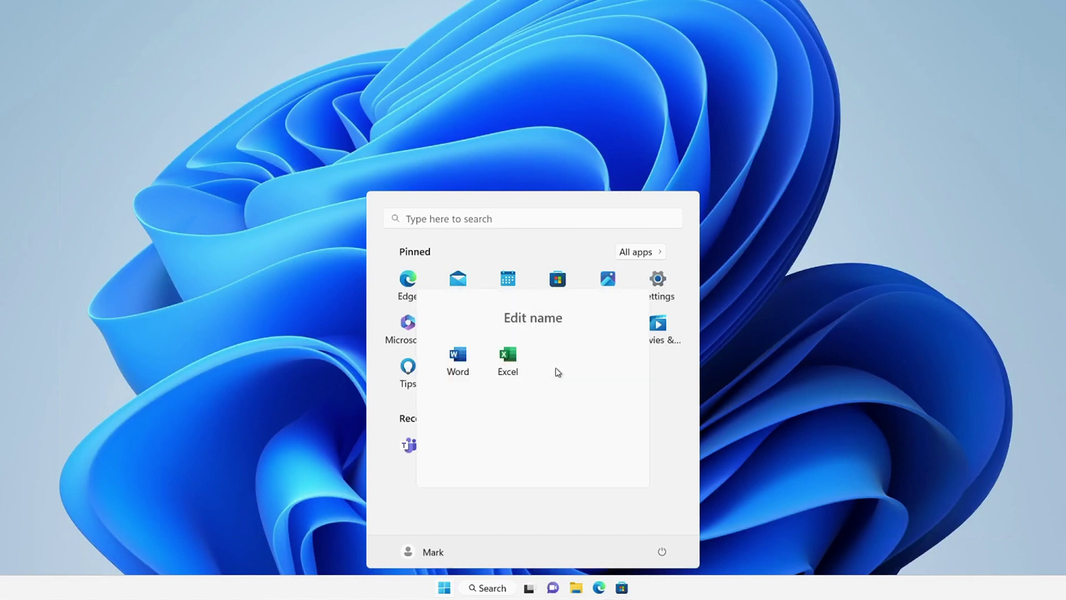
left_click(566, 317)
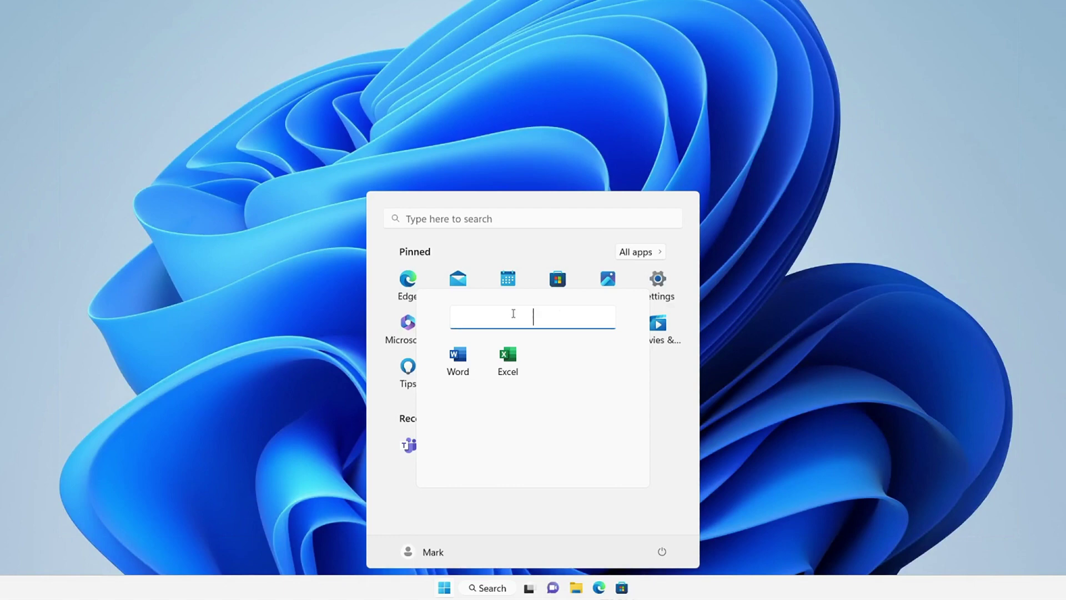
type("Office apps")
left_click(649, 405)
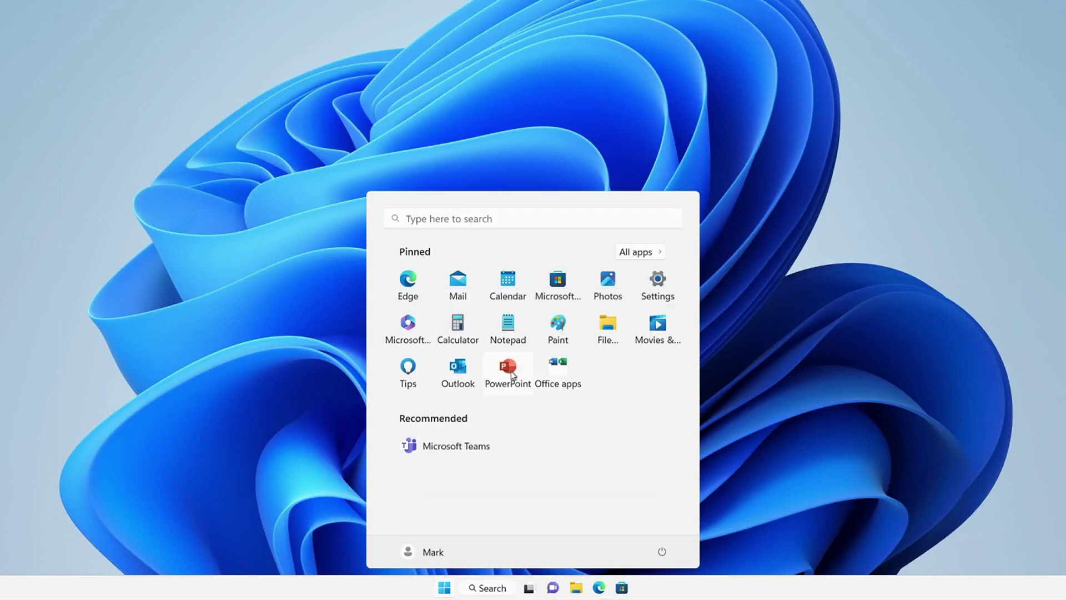
left_click_drag(508, 367, 553, 373)
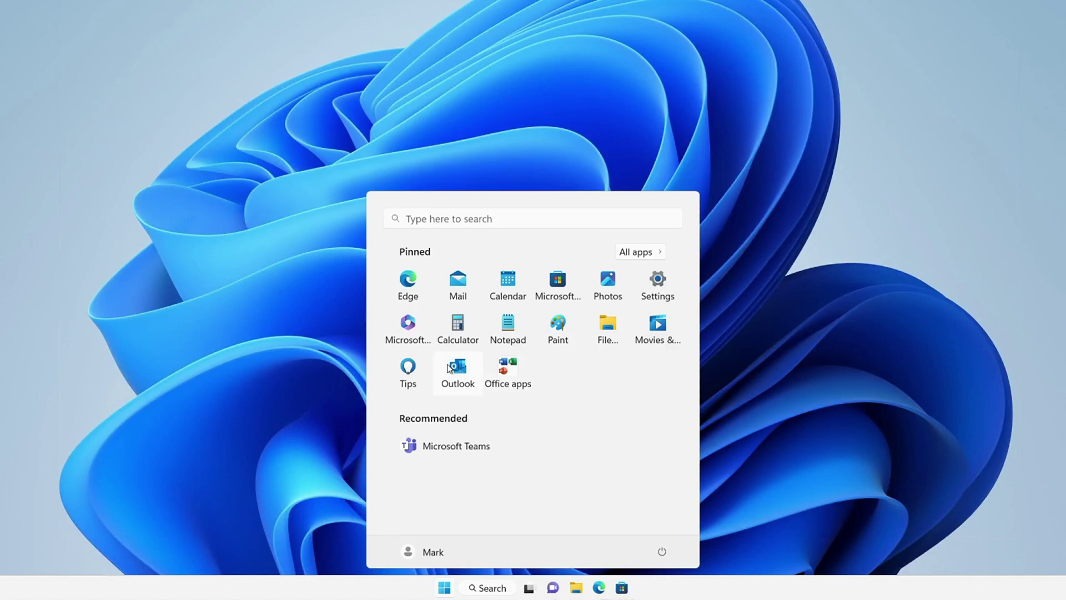
left_click_drag(454, 369, 502, 378)
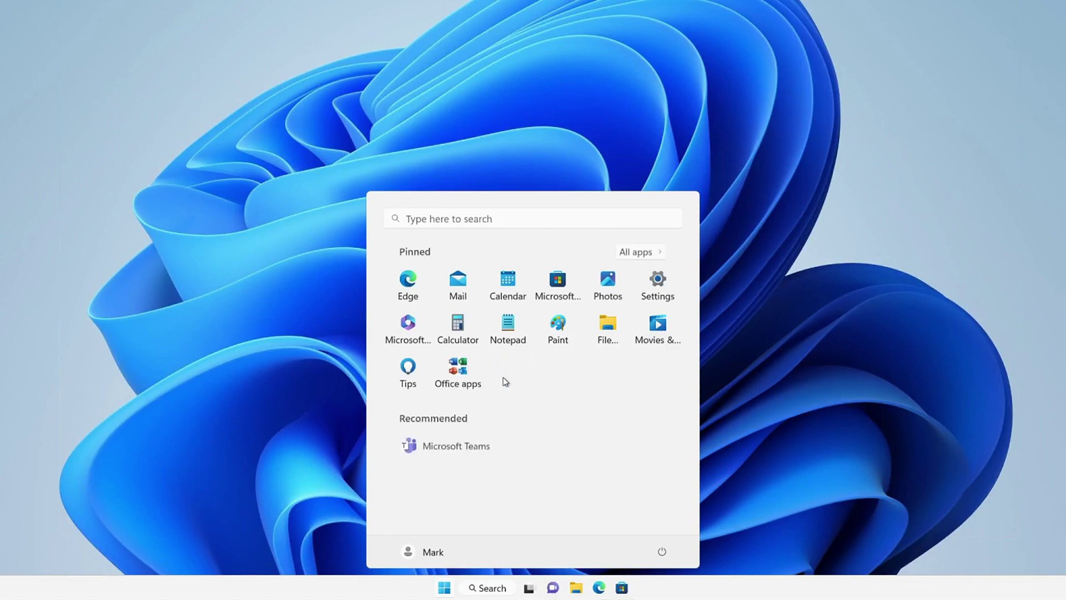